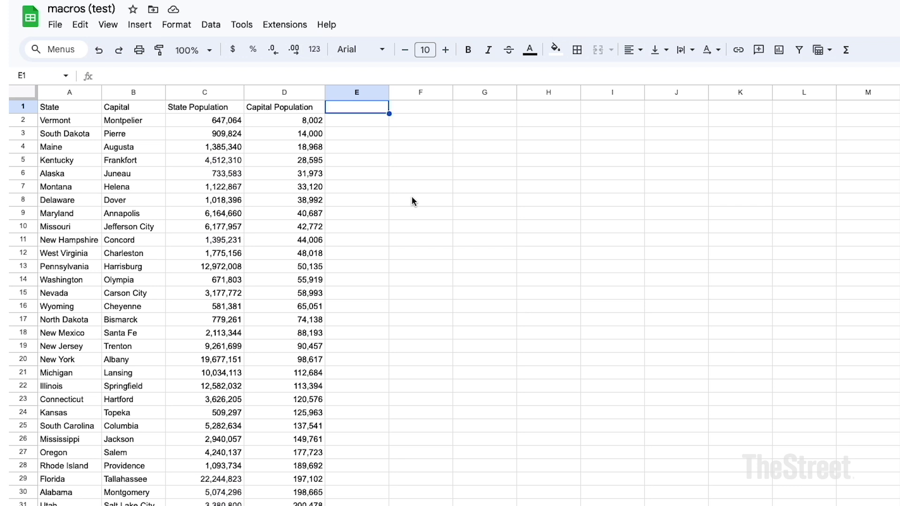
Select the state and capital table, A1:D51, and start recording a new macro.
{"action": "scroll", "coordinate": [412, 197], "scroll_direction": "down", "scroll_amount": 1}
{"action": "scroll", "coordinate": [412, 197], "scroll_direction": "up", "scroll_amount": 1}
{"action": "left_click", "coordinate": [72, 109]}
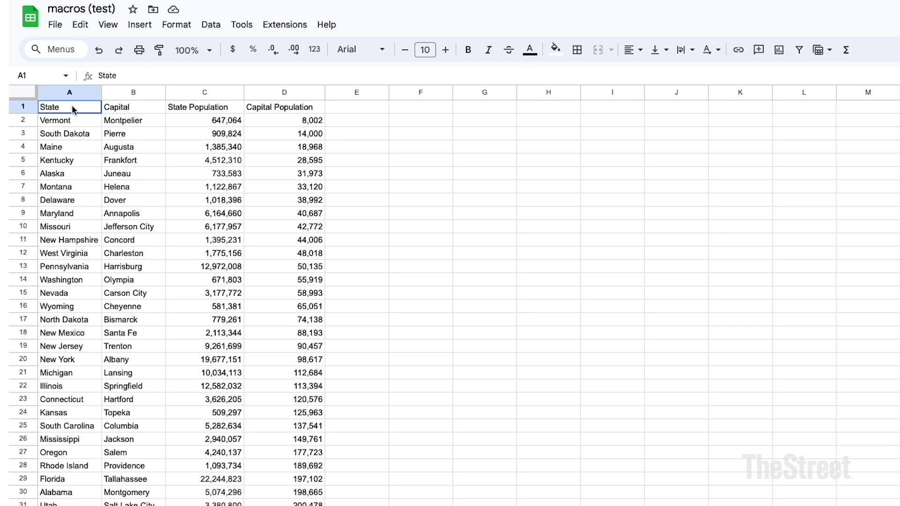
{"action": "left_click_drag", "start_coordinate": [72, 107], "coordinate": [309, 471]}
{"action": "scroll", "coordinate": [308, 471], "scroll_direction": "up", "scroll_amount": 7}
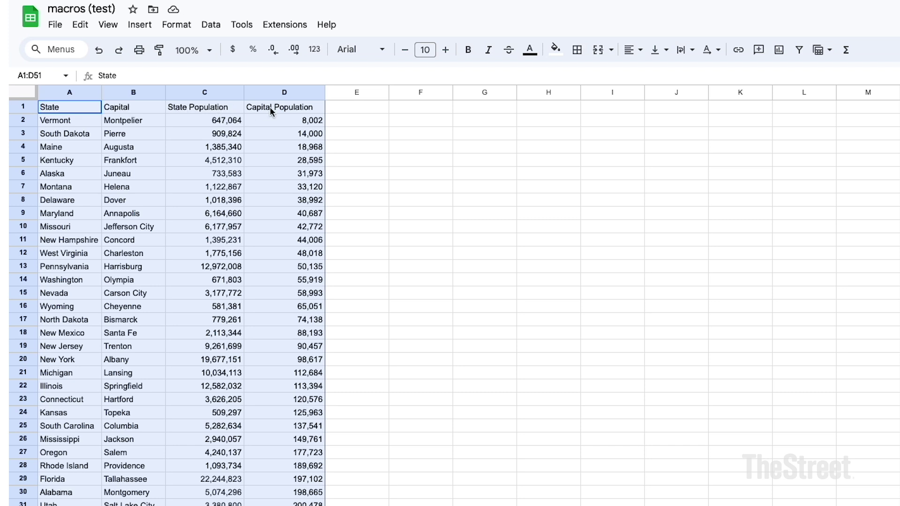
{"action": "left_click", "coordinate": [284, 25]}
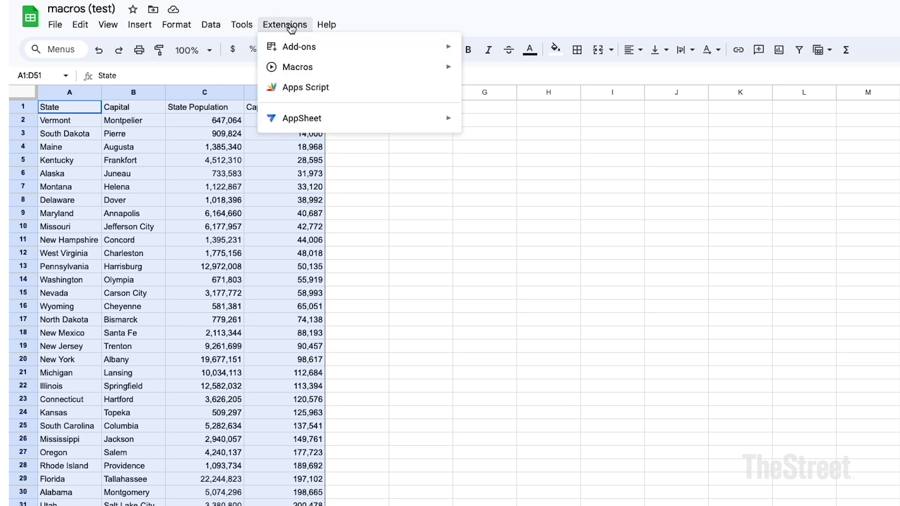
{"action": "mouse_move", "coordinate": [291, 69]}
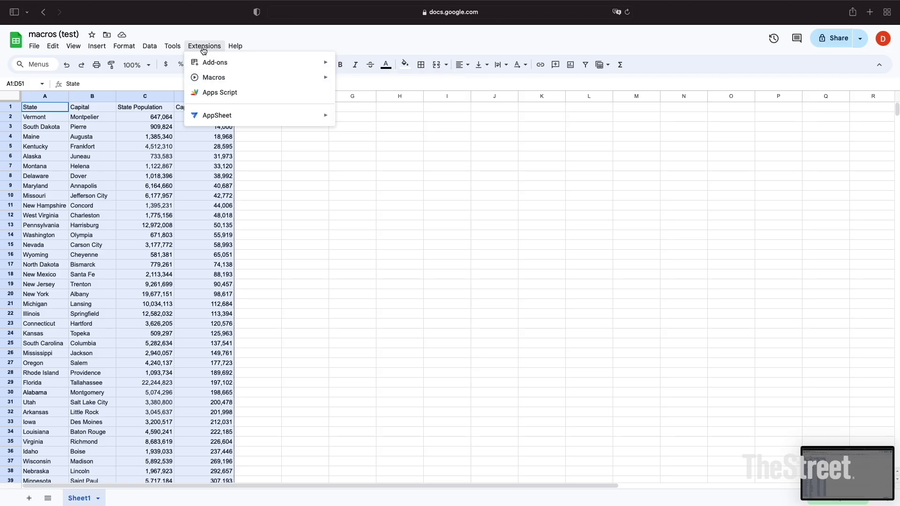
{"action": "mouse_move", "coordinate": [211, 83]}
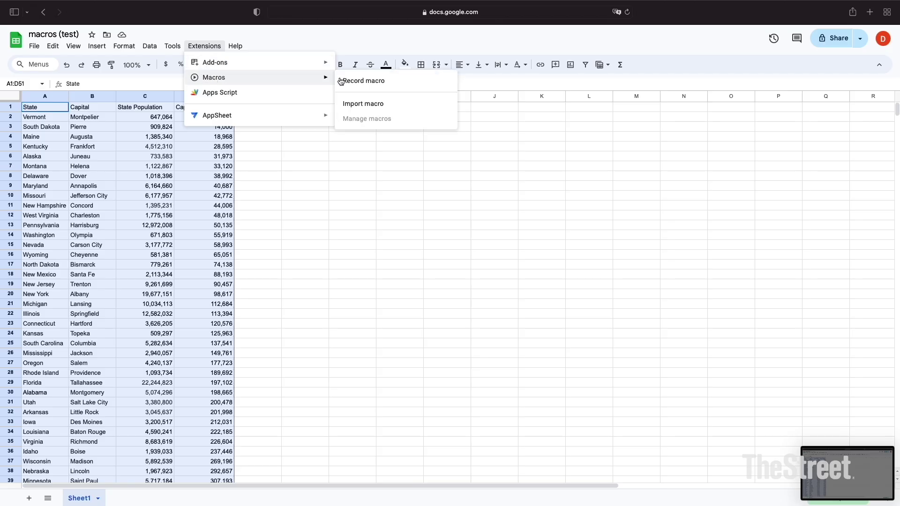
{"action": "left_click", "coordinate": [361, 83]}
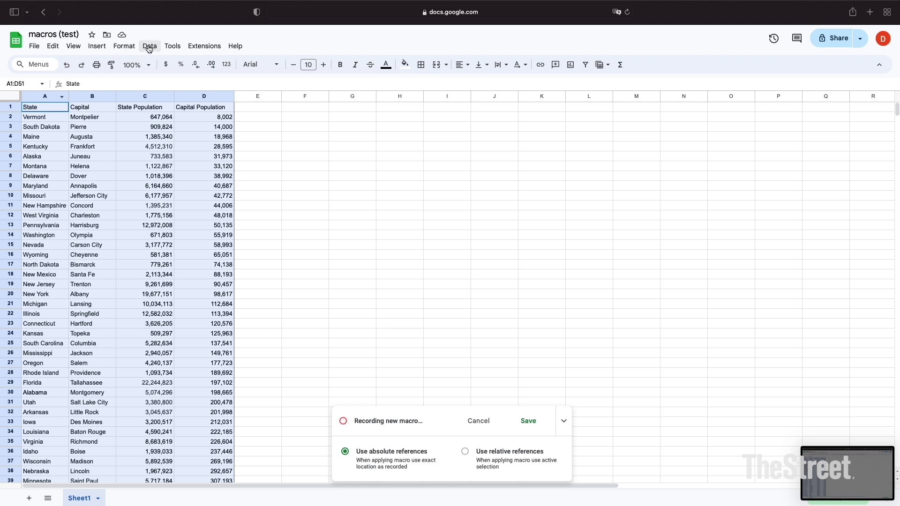
Sort the range A1:D51 by State from A to Z, treating the first row as a header.
{"action": "left_click", "coordinate": [149, 46]}
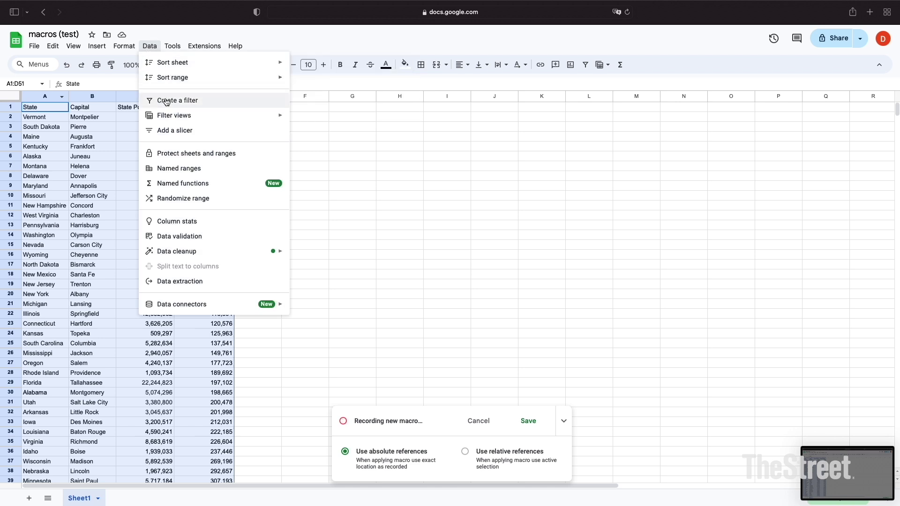
{"action": "mouse_move", "coordinate": [190, 83]}
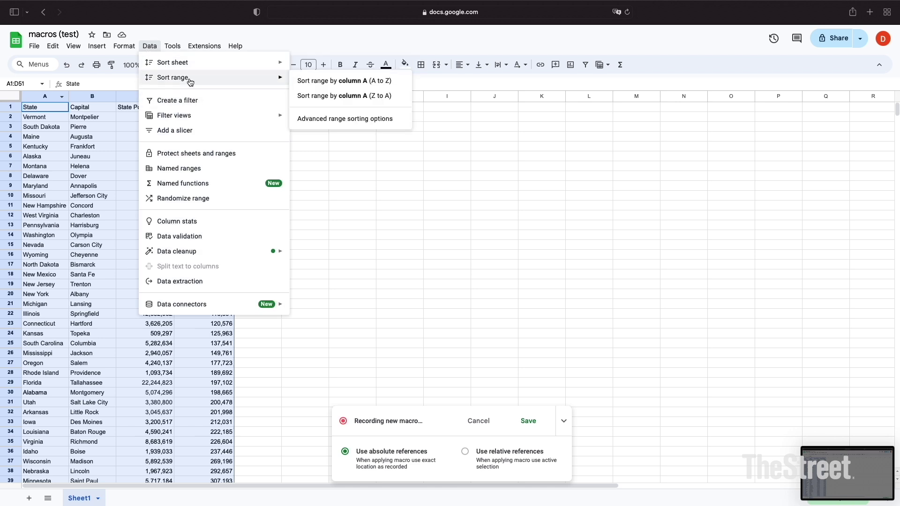
{"action": "left_click", "coordinate": [325, 120]}
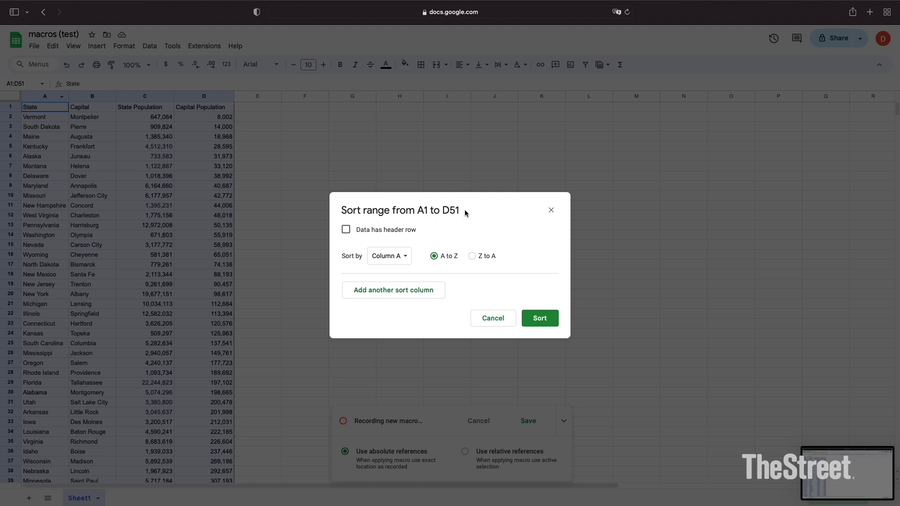
{"action": "left_click", "coordinate": [345, 230]}
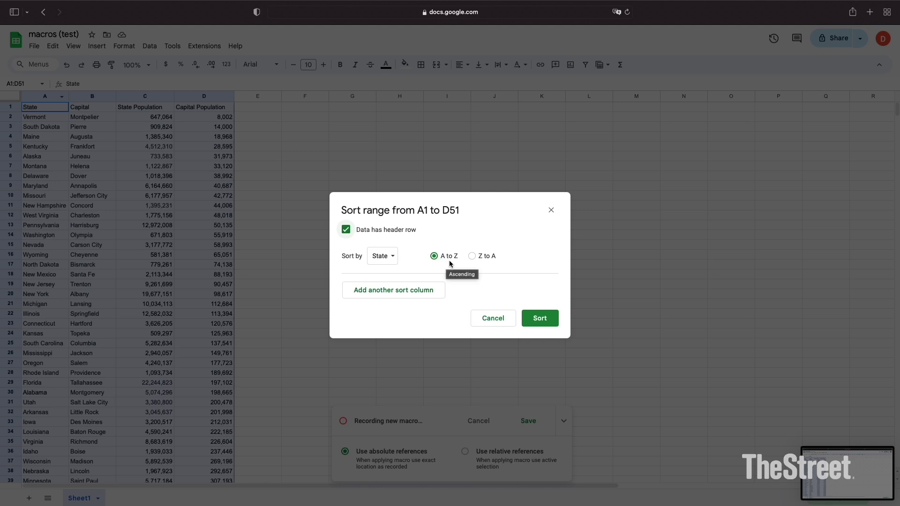
{"action": "left_click", "coordinate": [540, 319]}
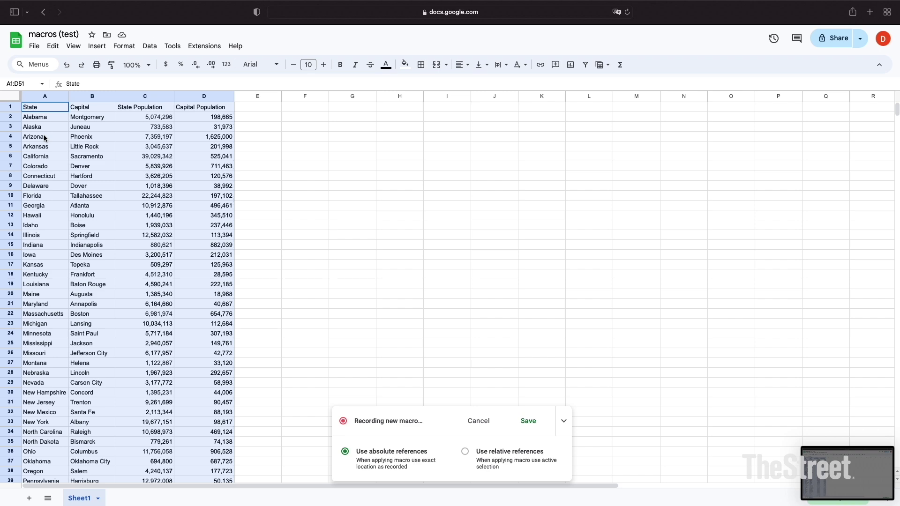
{"action": "scroll", "coordinate": [43, 121], "scroll_direction": "down", "scroll_amount": 6}
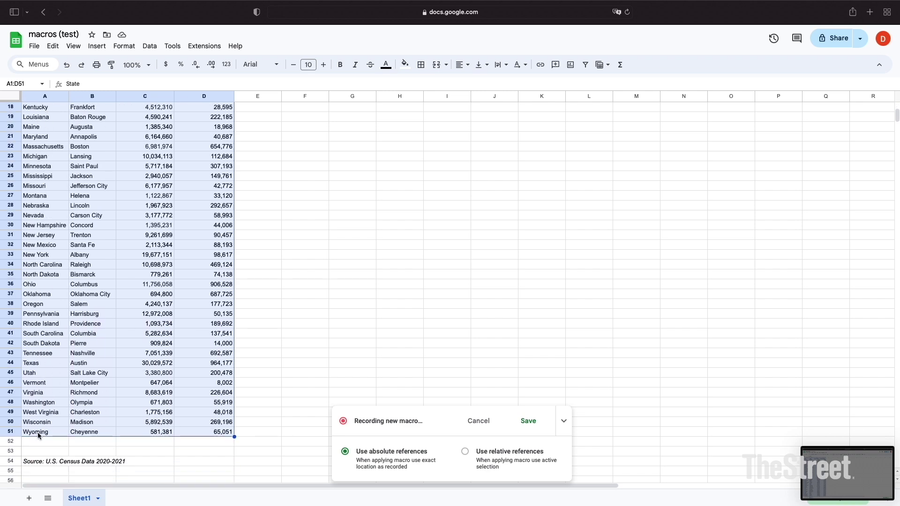
{"action": "scroll", "coordinate": [38, 432], "scroll_direction": "up", "scroll_amount": 6}
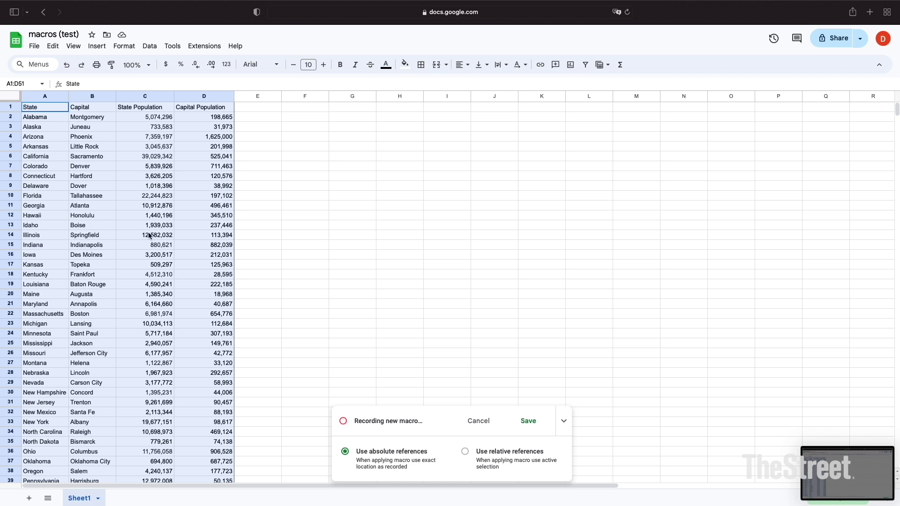
Save the recorded macro as "State (Ascending)" with shortcut number 1 and dismiss the notification.
{"action": "left_click", "coordinate": [529, 421]}
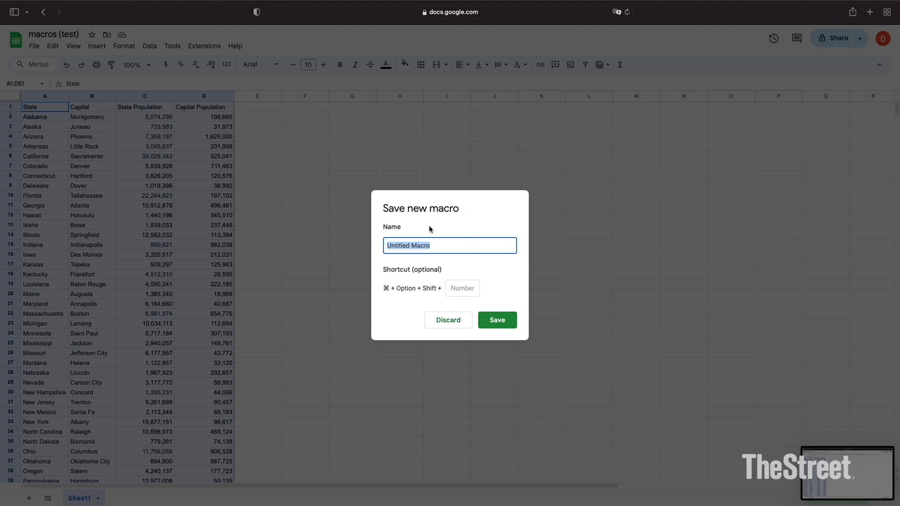
{"action": "double_click", "coordinate": [413, 246]}
{"action": "triple_click", "coordinate": [412, 246]}
{"action": "type", "text": "State (a"}
{"action": "key", "text": "BackSpace"}
{"action": "type", "text": "Ascending)"}
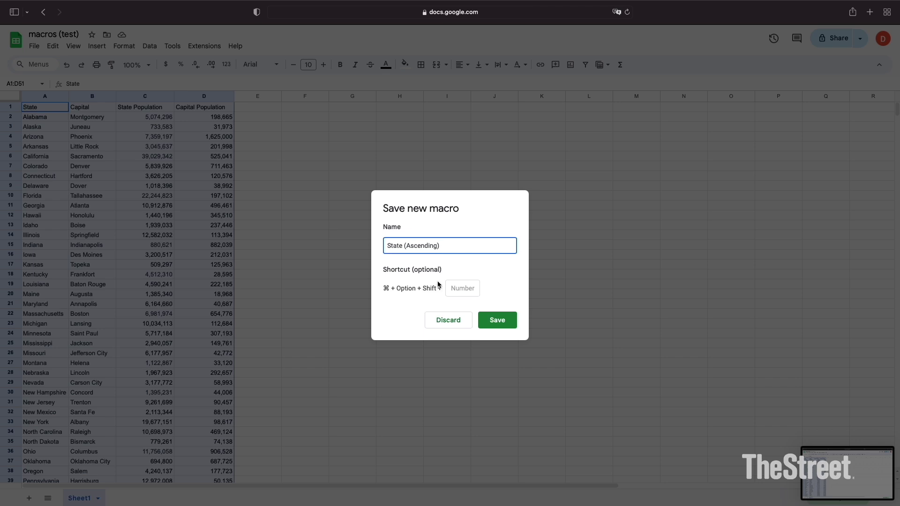
{"action": "left_click", "coordinate": [462, 288]}
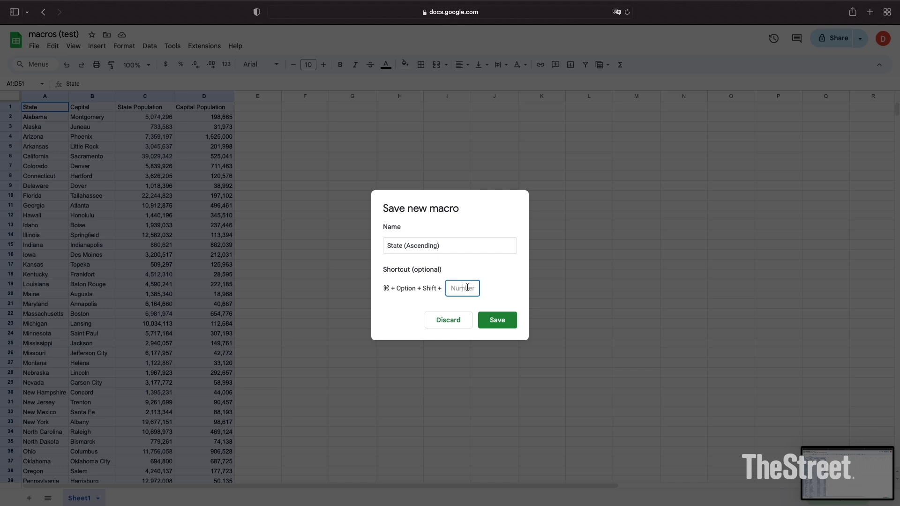
{"action": "type", "text": "1"}
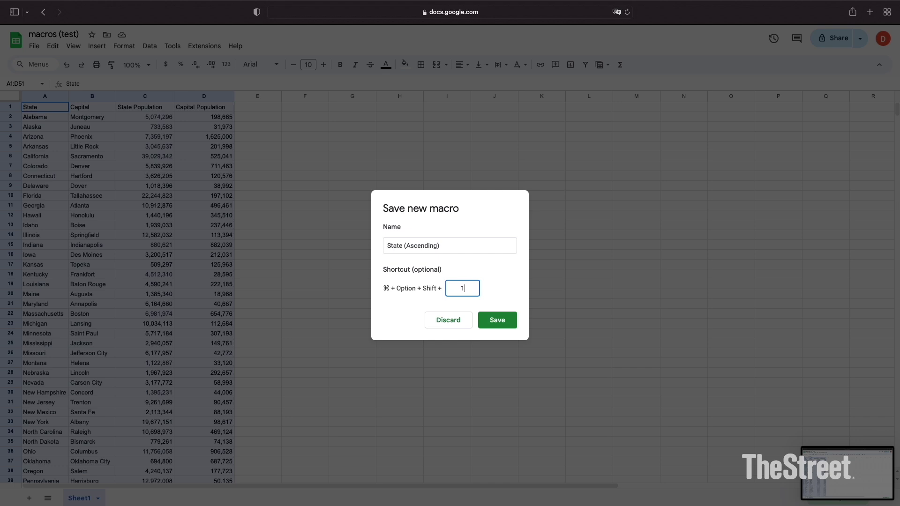
{"action": "left_click", "coordinate": [497, 320]}
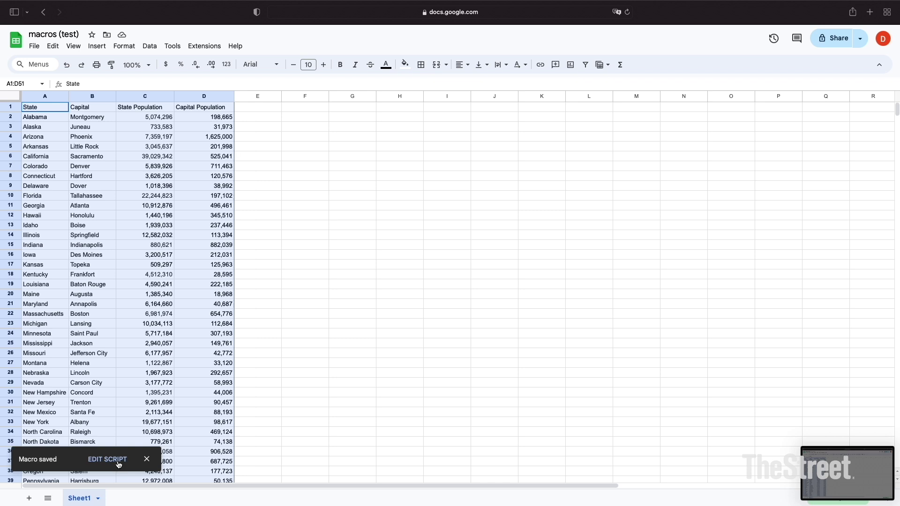
{"action": "left_click", "coordinate": [147, 459]}
{"action": "left_click", "coordinate": [149, 462]}
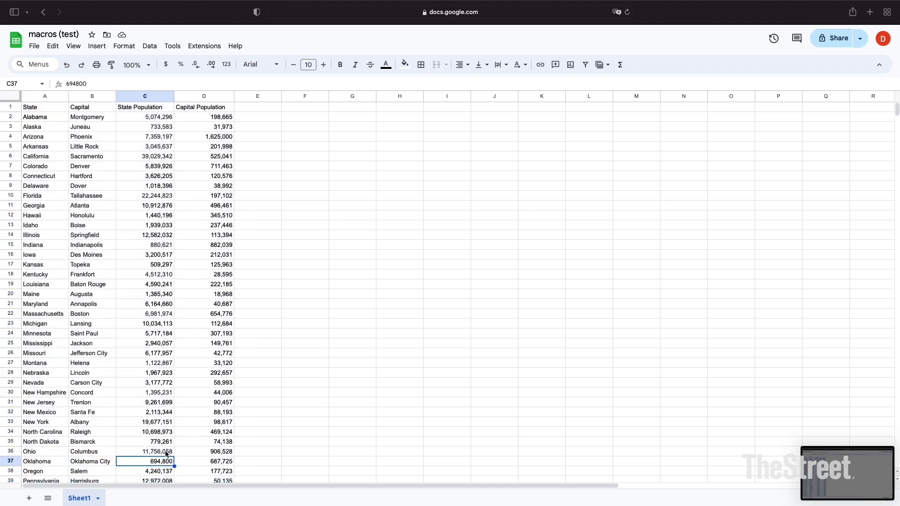
Switch to the "running macros" spreadsheet and look over its saved macros and their shortcuts.
{"action": "mouse_move", "coordinate": [314, 3]}
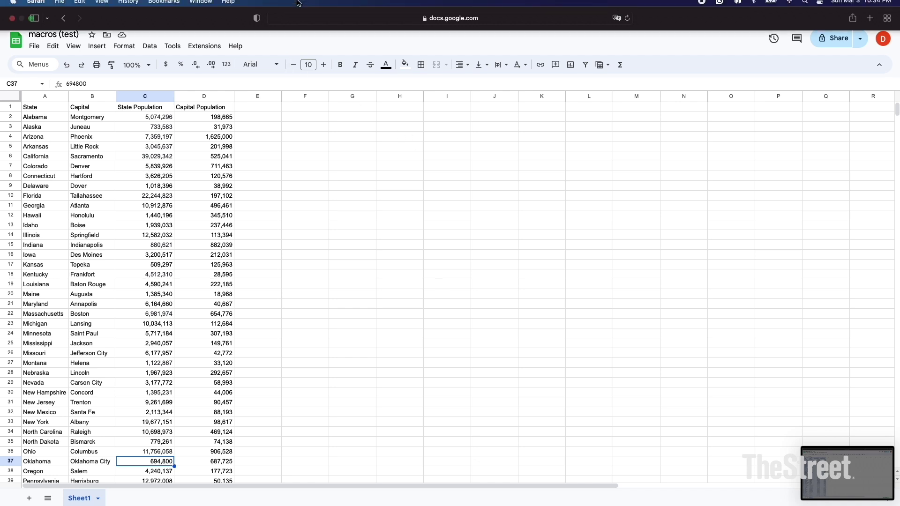
{"action": "left_click", "coordinate": [207, 5]}
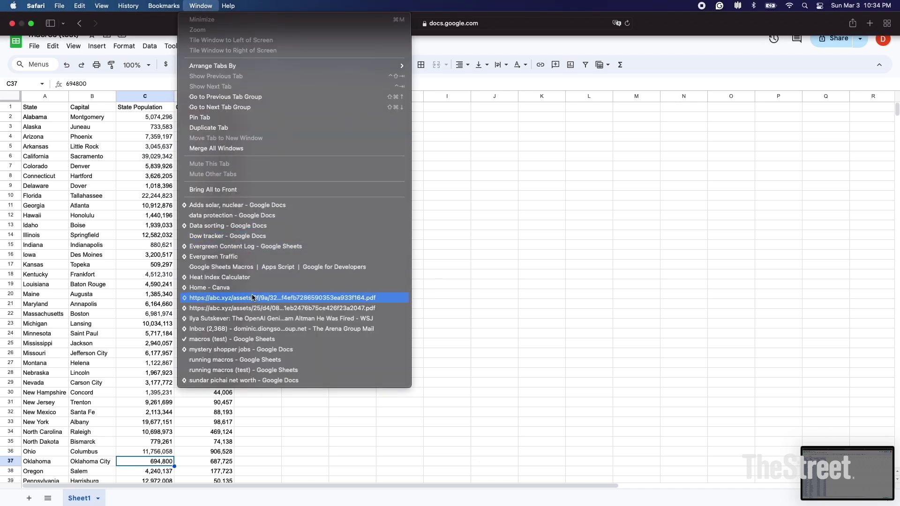
{"action": "left_click", "coordinate": [254, 362]}
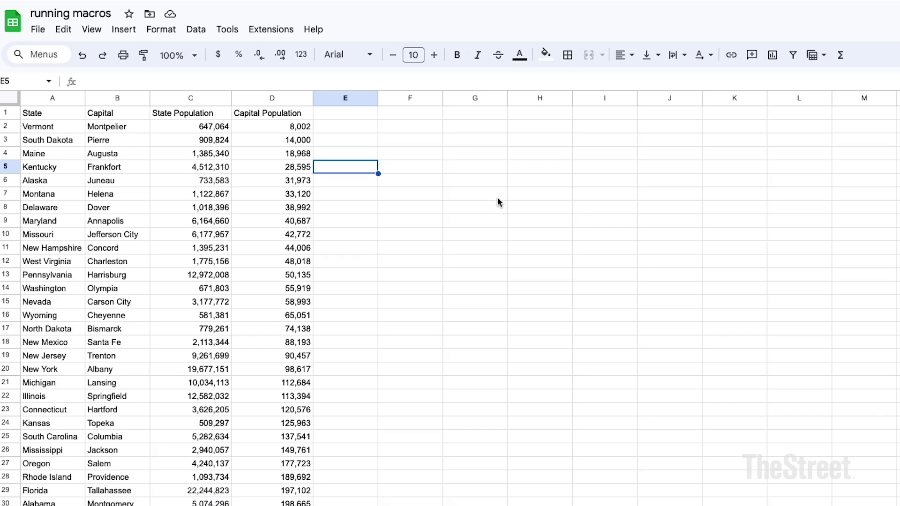
{"action": "left_click", "coordinate": [278, 31]}
{"action": "mouse_move", "coordinate": [284, 77]}
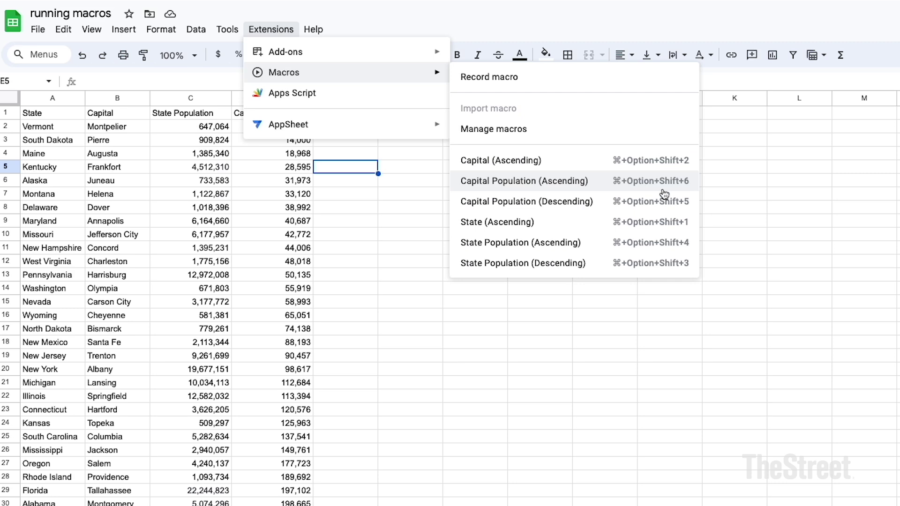
{"action": "left_click", "coordinate": [430, 272]}
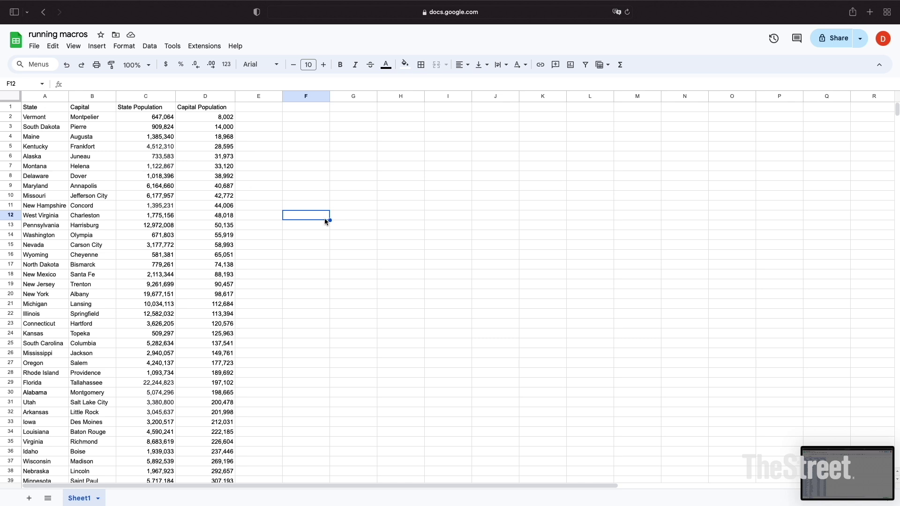
Run the State (Ascending) macro on the table, followed by the Capital (Ascending) macro.
{"action": "left_click", "coordinate": [202, 47]}
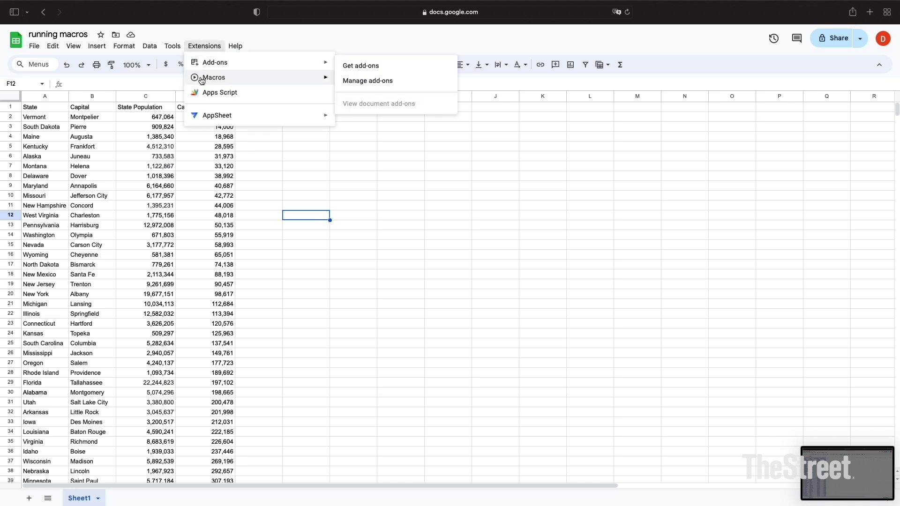
{"action": "mouse_move", "coordinate": [201, 77]}
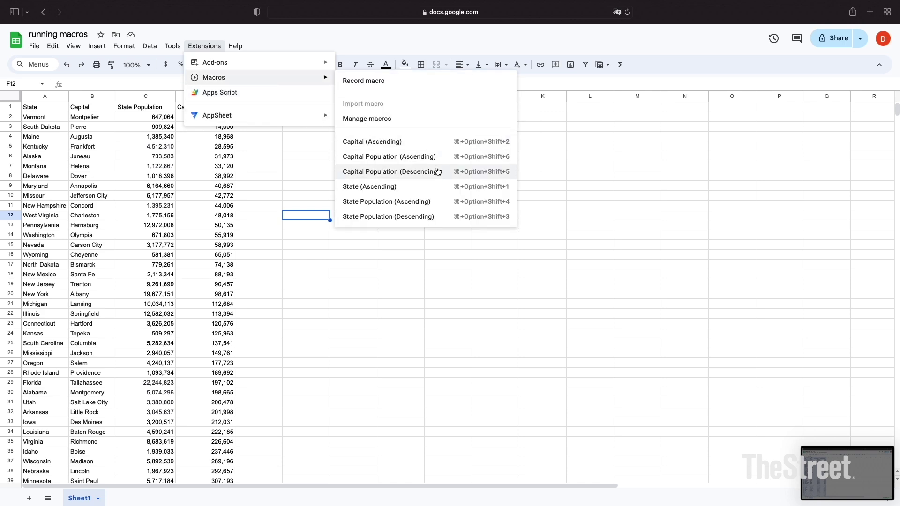
{"action": "left_click", "coordinate": [441, 191]}
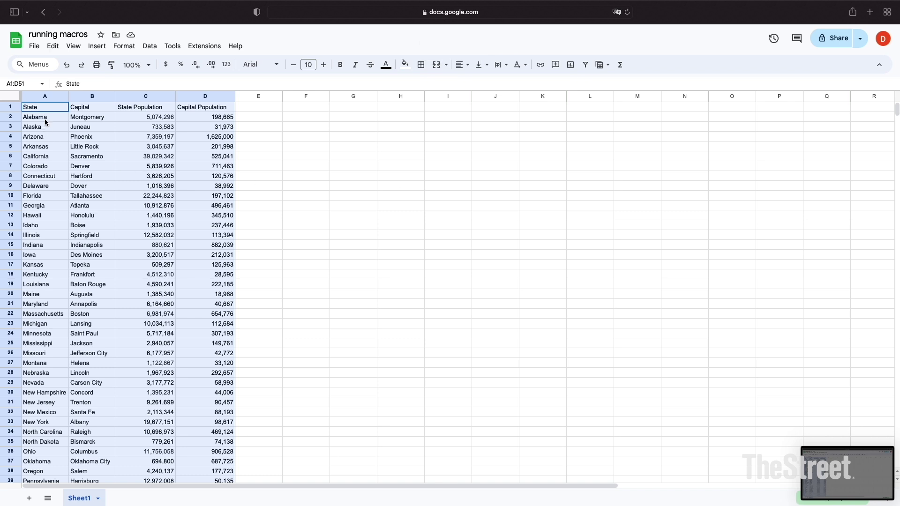
{"action": "left_click", "coordinate": [204, 45]}
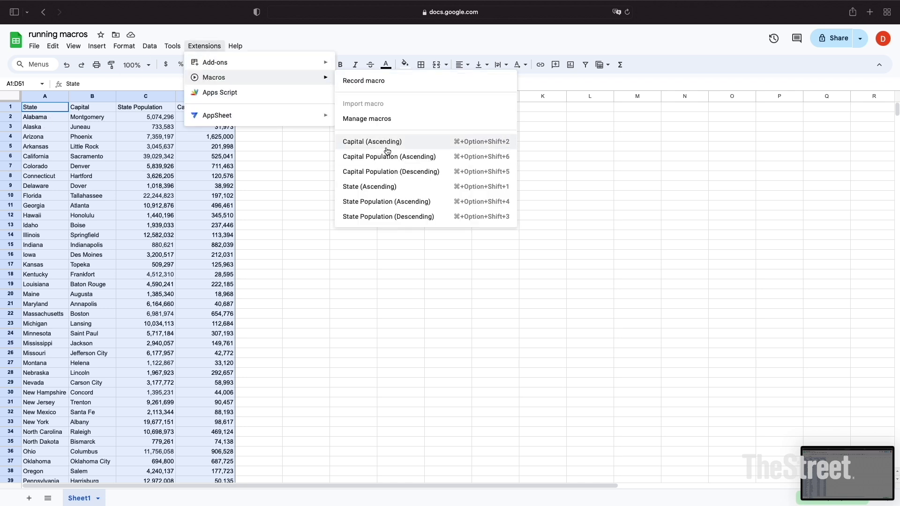
{"action": "left_click", "coordinate": [426, 143]}
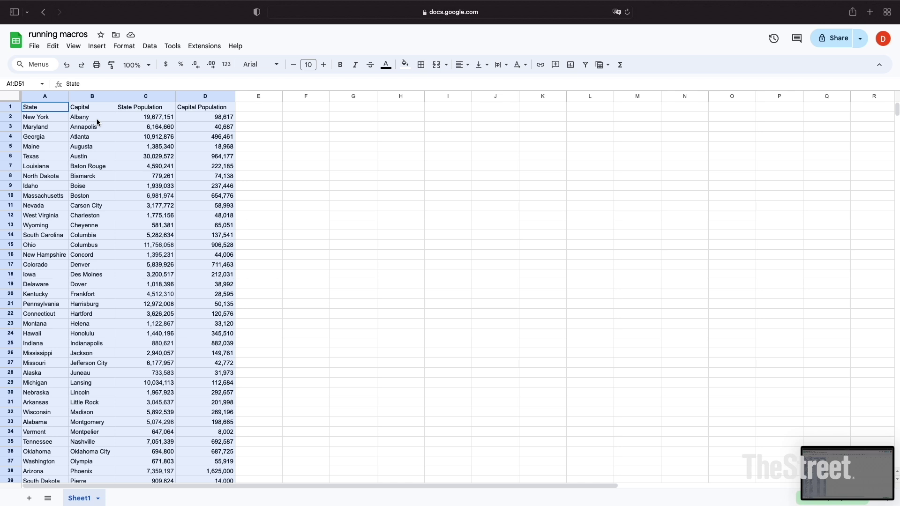
Run the State Population (Descending) macro, followed by the State Population (Ascending) macro.
{"action": "left_click", "coordinate": [194, 46]}
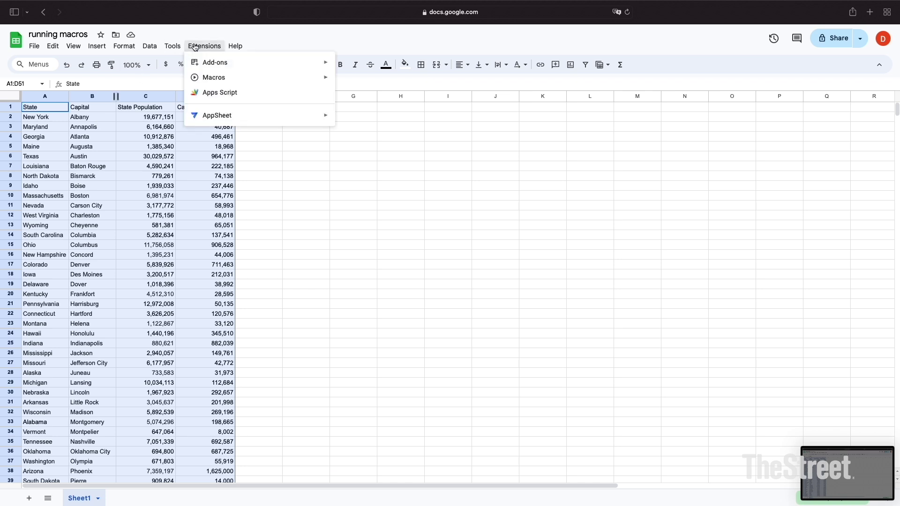
{"action": "mouse_move", "coordinate": [209, 78]}
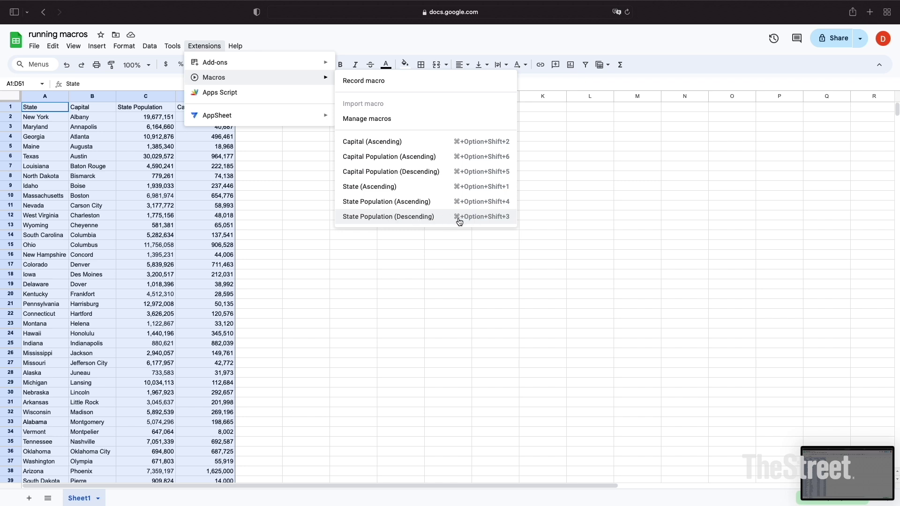
{"action": "left_click", "coordinate": [487, 217]}
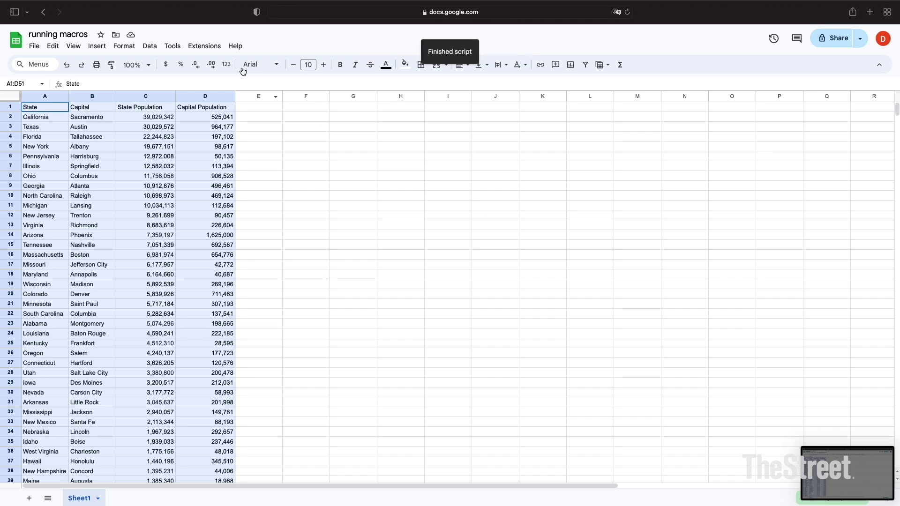
{"action": "left_click", "coordinate": [210, 47]}
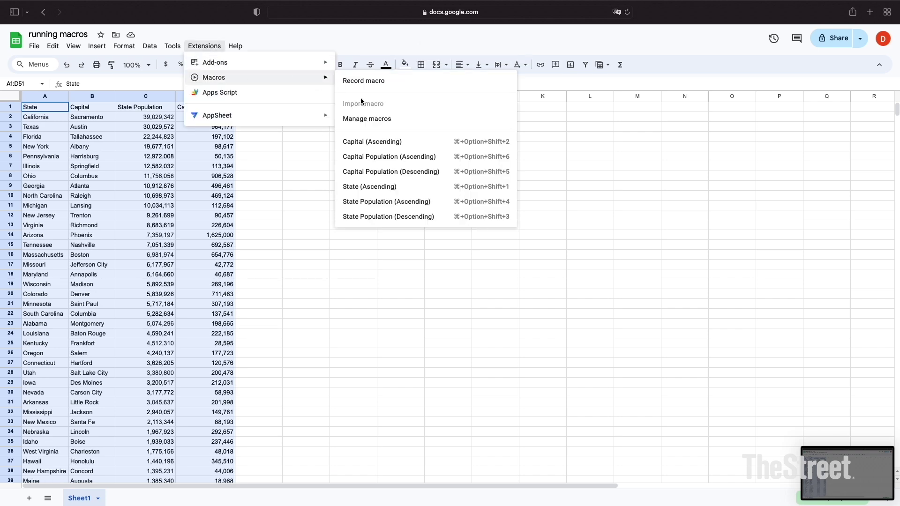
{"action": "left_click", "coordinate": [418, 202]}
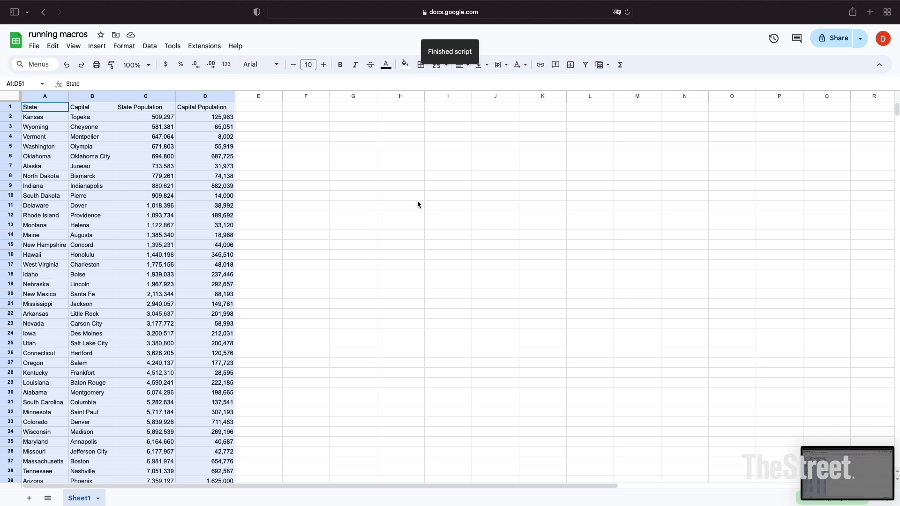
Run the Capital Population (Descending) macro, followed by the Capital Population (Ascending) macro.
{"action": "left_click", "coordinate": [214, 47]}
{"action": "mouse_move", "coordinate": [222, 80]}
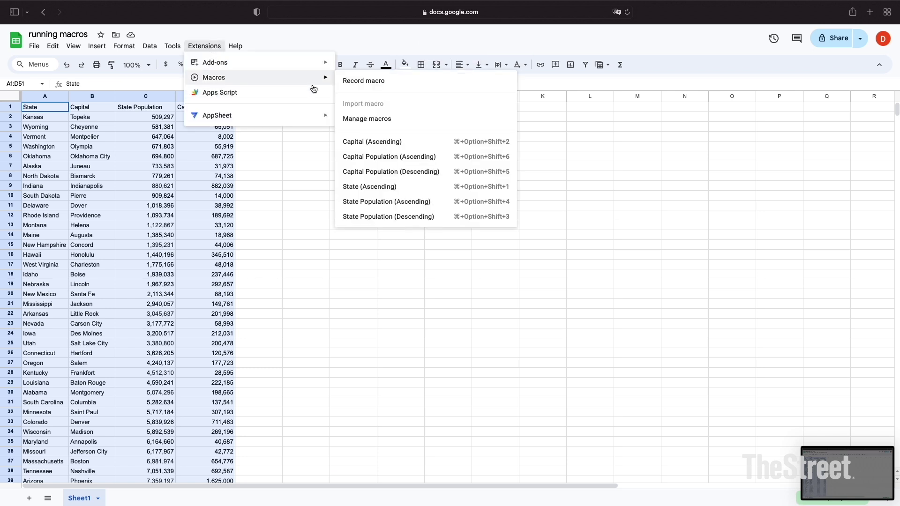
{"action": "left_click", "coordinate": [396, 173]}
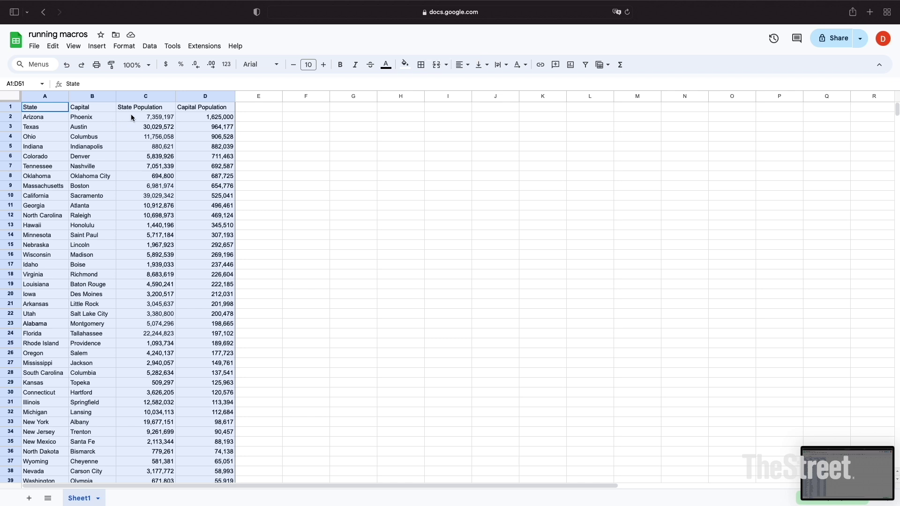
{"action": "left_click", "coordinate": [205, 46]}
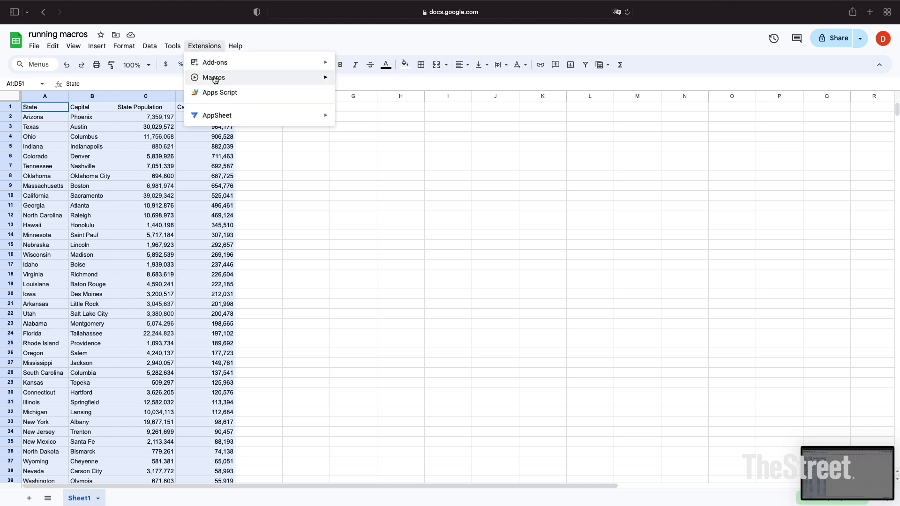
{"action": "mouse_move", "coordinate": [214, 79]}
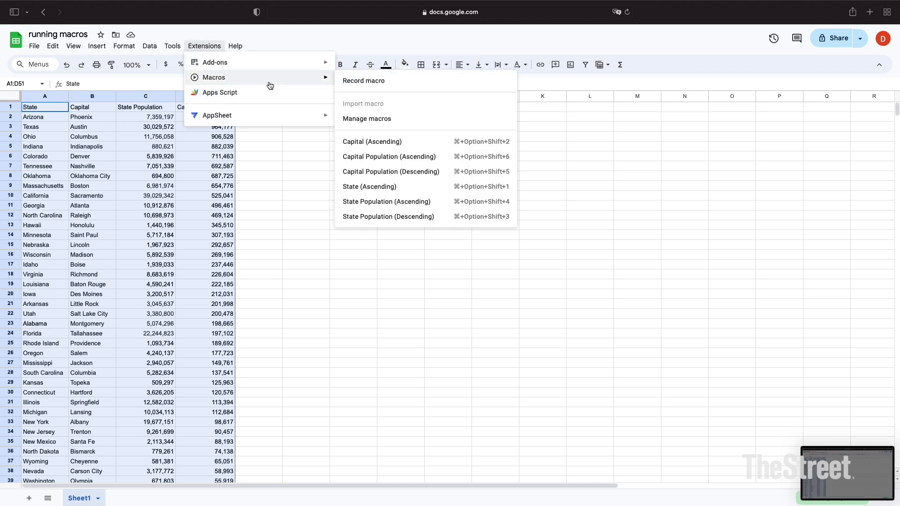
{"action": "left_click", "coordinate": [398, 157]}
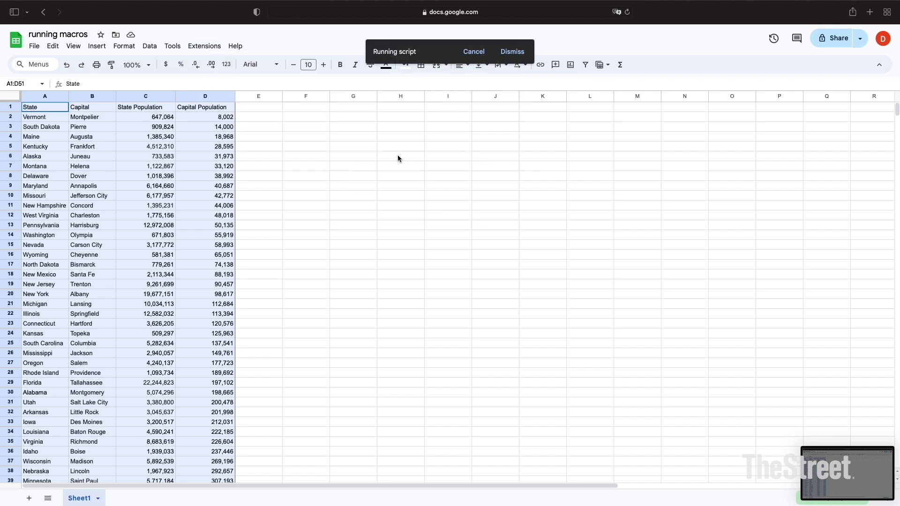